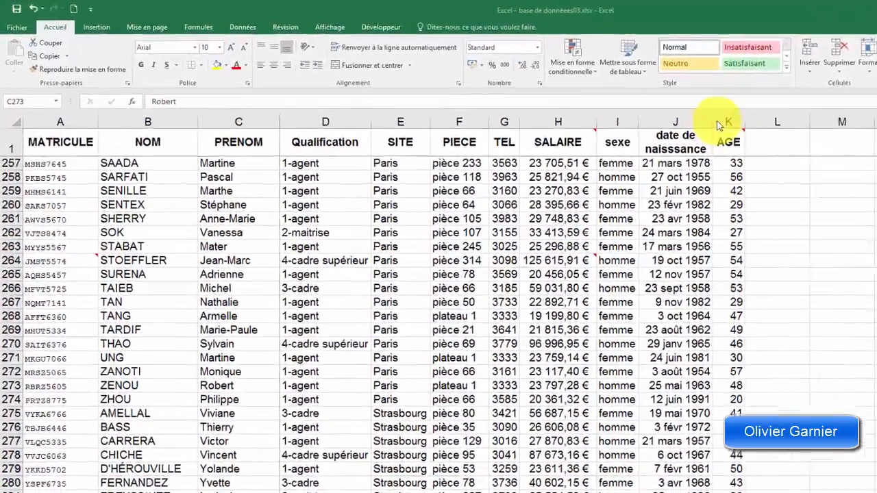
# Step: Create a PivotTable from columns A to K of the Base de Données sheet, placed on a new worksheet
pyautogui.click(574, 96)
pyautogui.moveTo(818, 137); pyautogui.dragTo(10, 111)
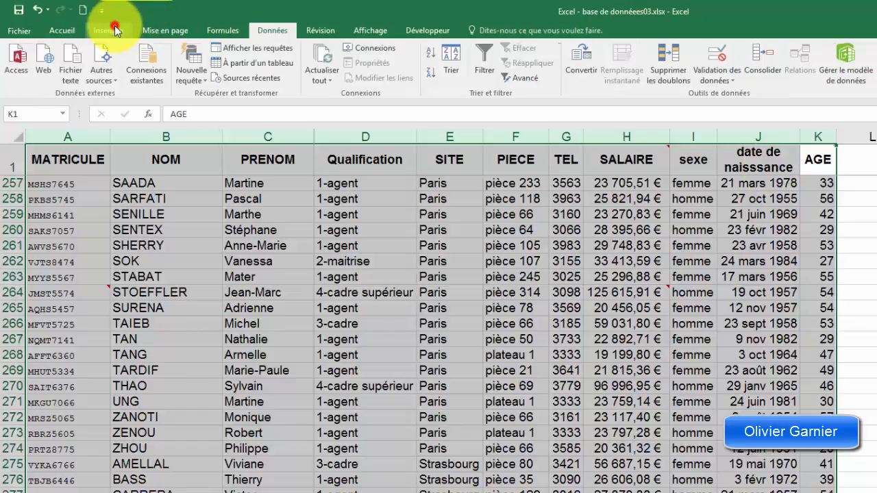
pyautogui.click(116, 30)
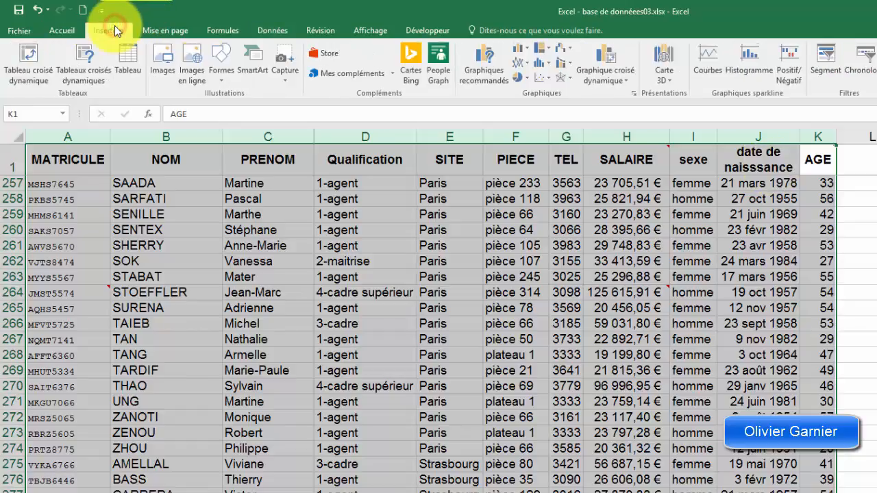
pyautogui.click(46, 68)
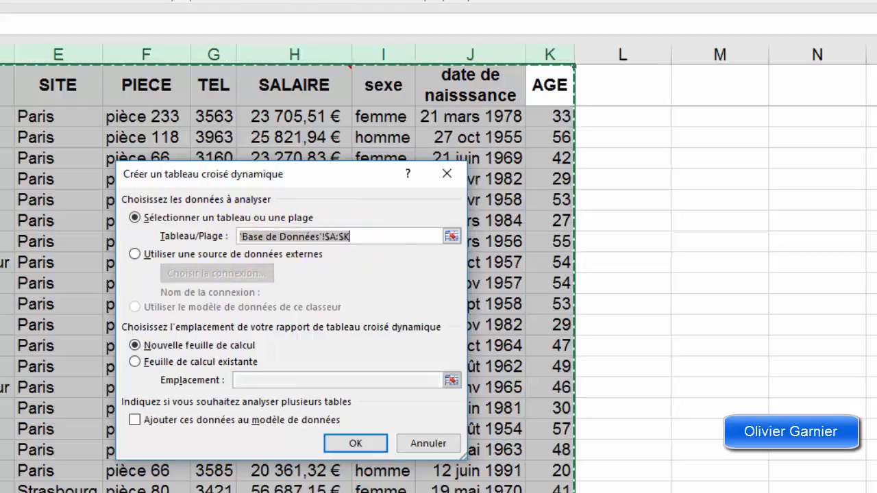
pyautogui.click(355, 238)
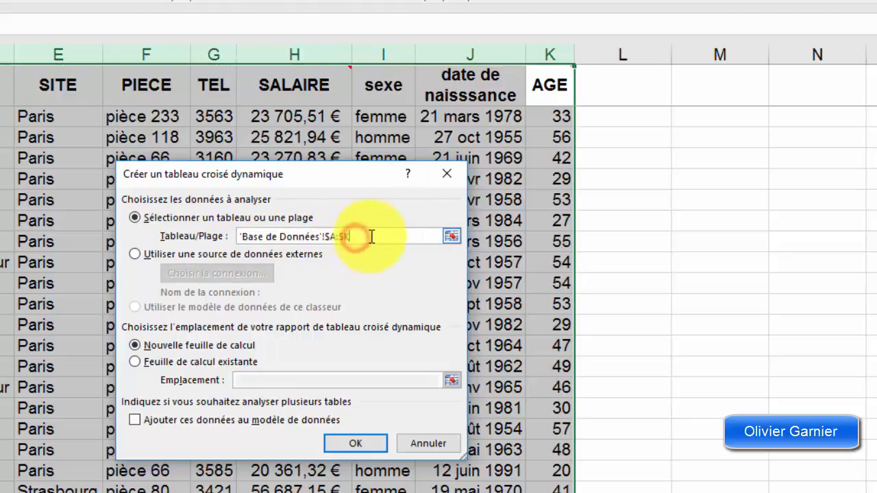
pyautogui.moveTo(371, 237); pyautogui.dragTo(122, 206)
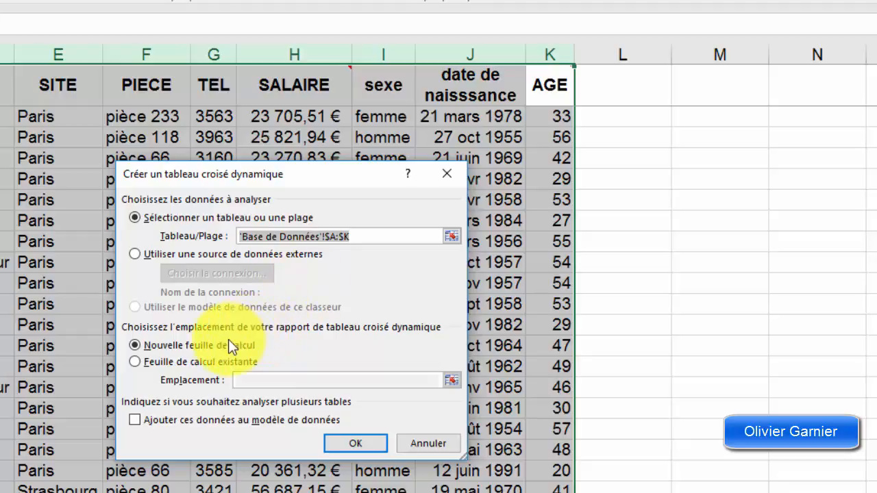
pyautogui.click(189, 364)
pyautogui.click(808, 173)
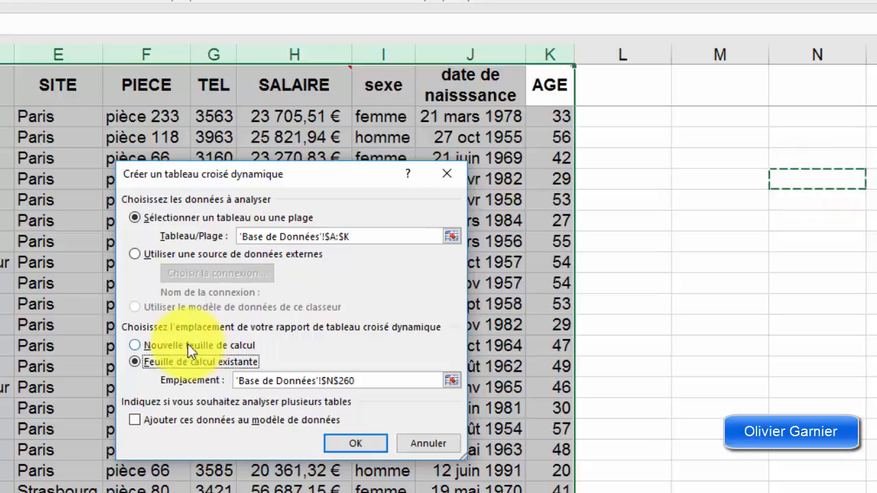
pyautogui.click(169, 346)
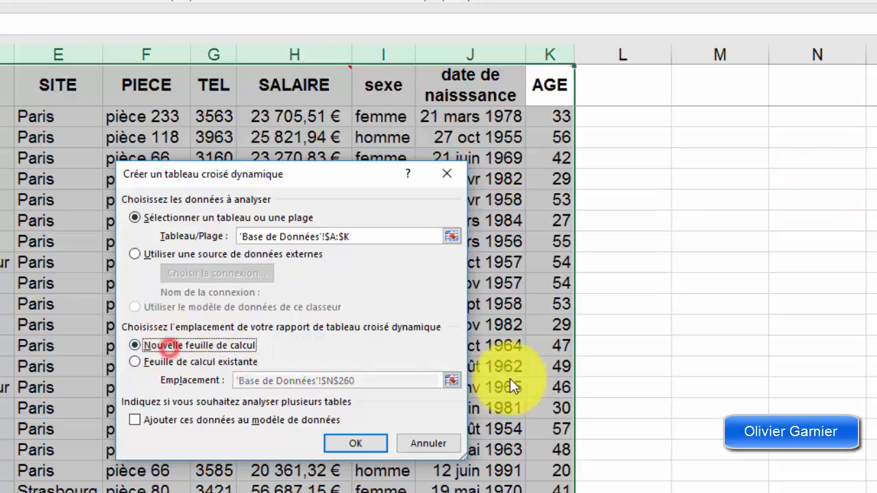
pyautogui.click(355, 444)
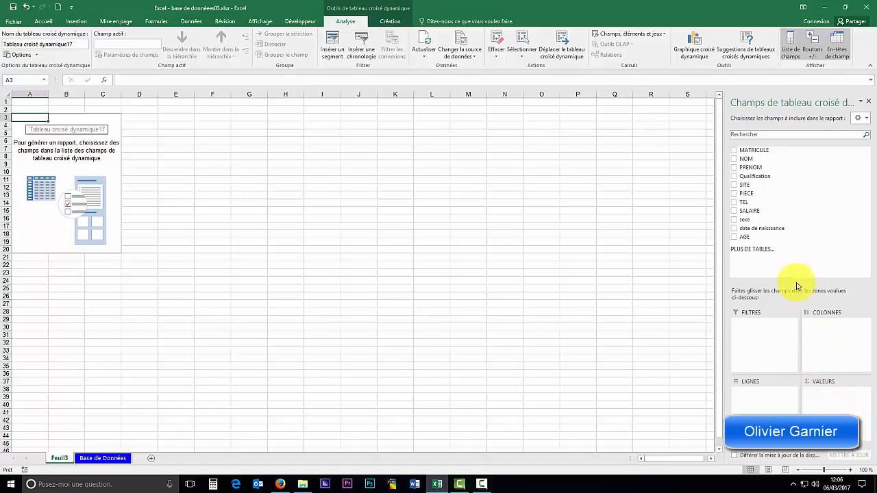
# Step: Lay out the PivotTable with SITE as rows, AGE as columns and AGE as the values
pyautogui.moveTo(751, 187); pyautogui.dragTo(753, 391)
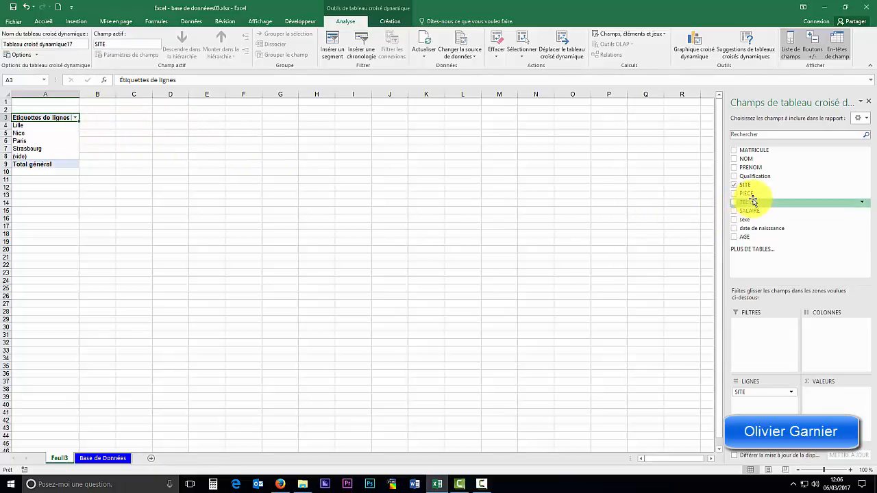
pyautogui.moveTo(751, 237); pyautogui.dragTo(825, 346)
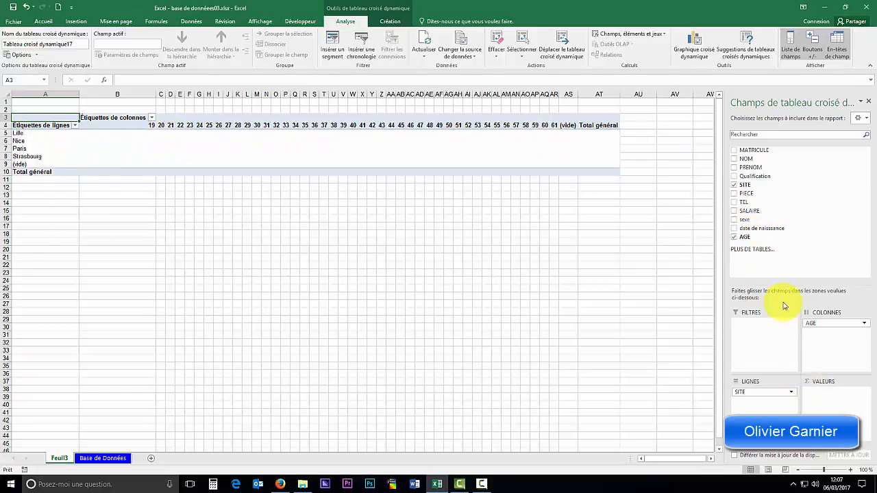
pyautogui.moveTo(745, 236); pyautogui.dragTo(815, 394)
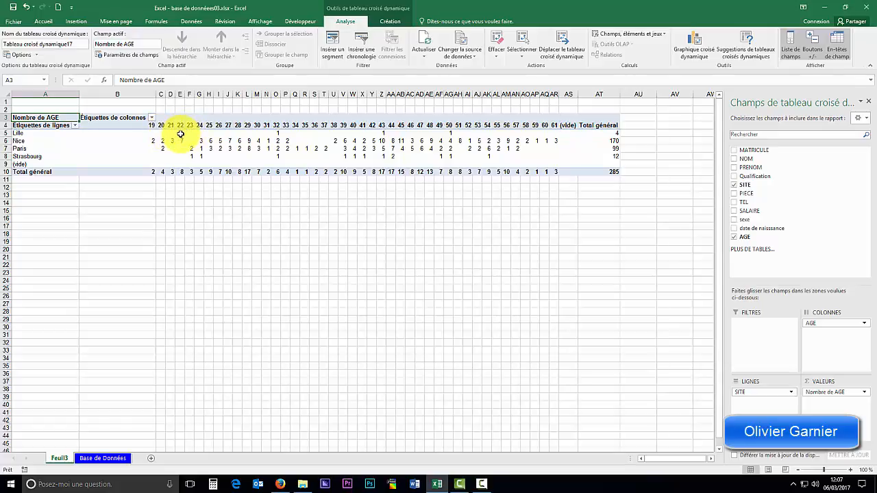
pyautogui.moveTo(180, 133)
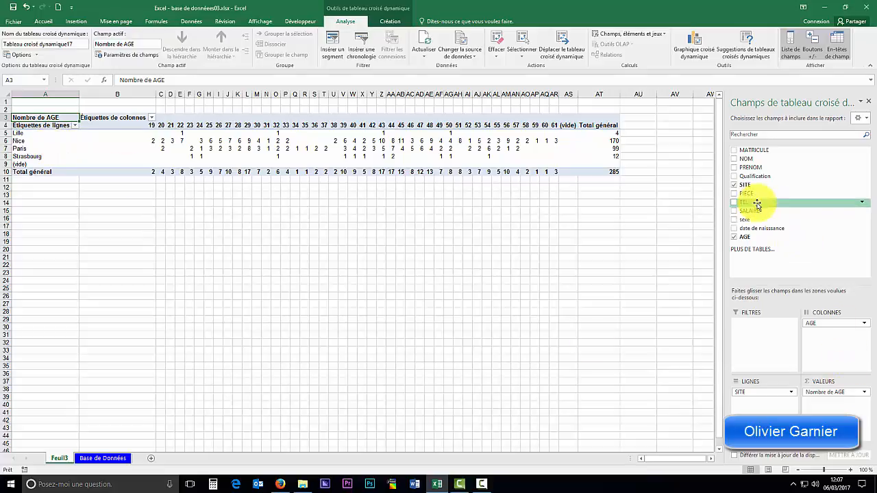
# Step: Add sexe below SITE in the rows and examine Nice's female and male counts at age 21
pyautogui.moveTo(747, 220); pyautogui.dragTo(758, 405)
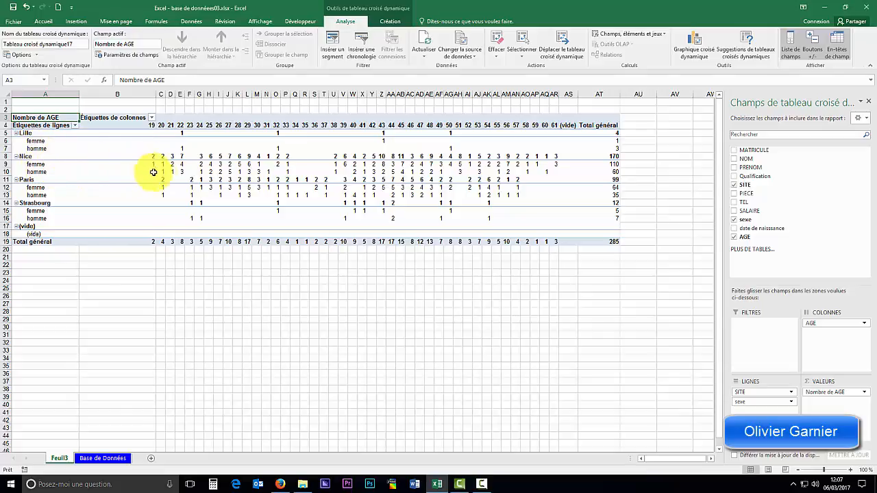
pyautogui.moveTo(173, 166)
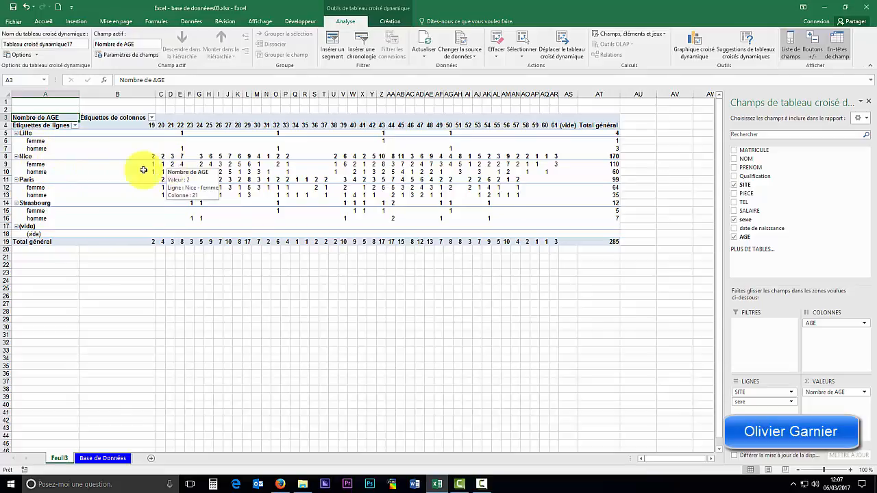
pyautogui.click(27, 157)
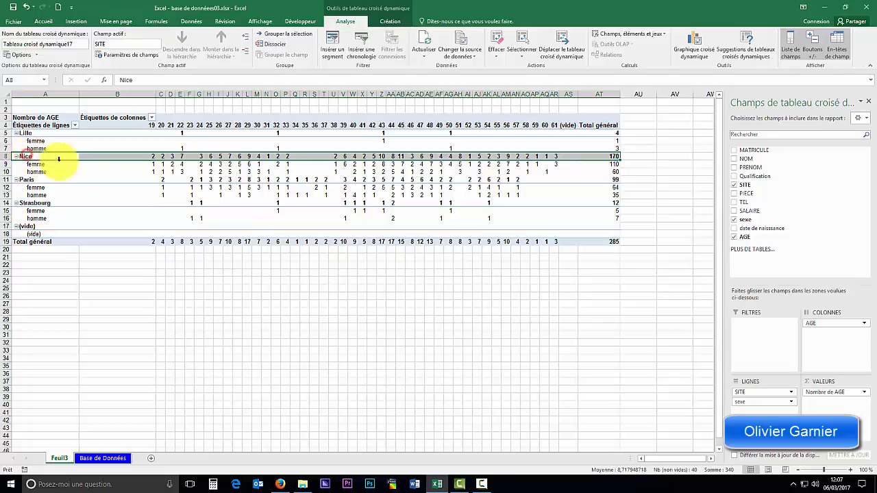
pyautogui.click(173, 166)
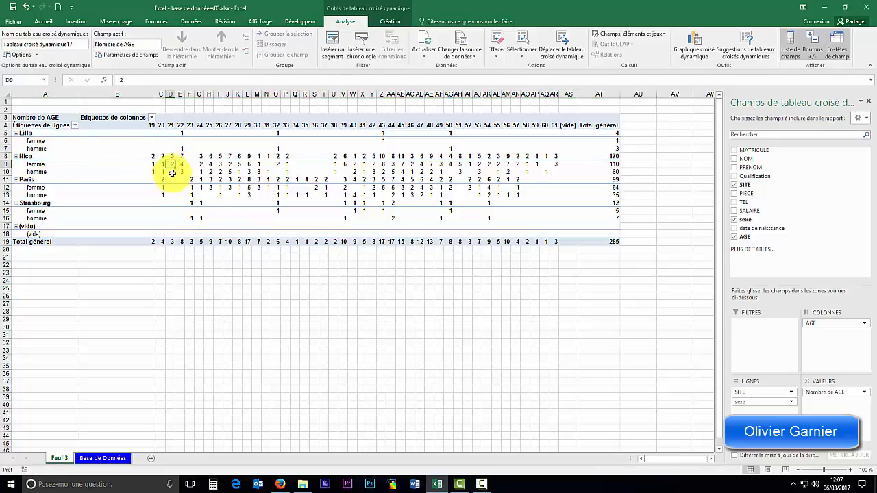
pyautogui.click(173, 173)
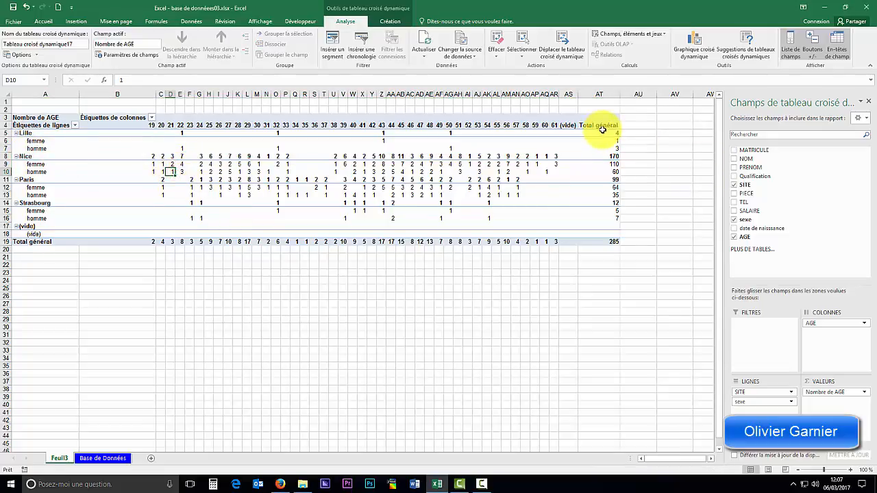
pyautogui.moveTo(603, 216)
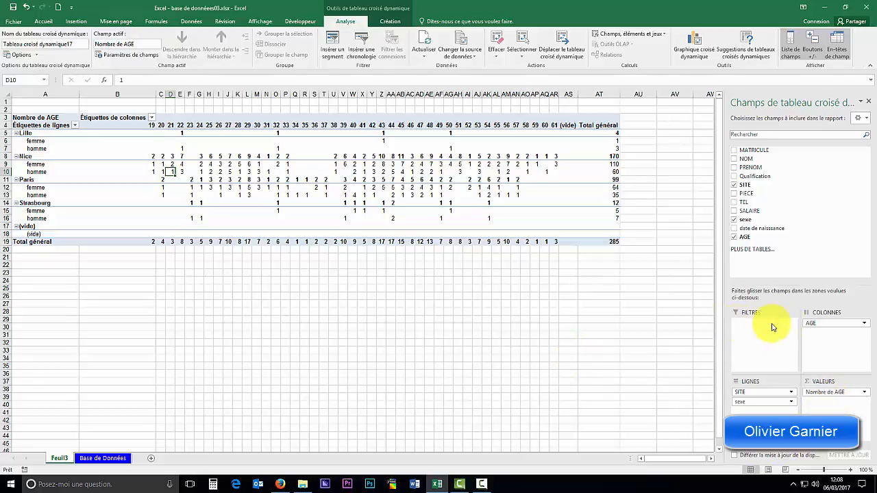
# Step: Remove AGE from the PivotTable's columns and summarize the AGE values by average (Moyenne)
pyautogui.moveTo(816, 323); pyautogui.dragTo(800, 174)
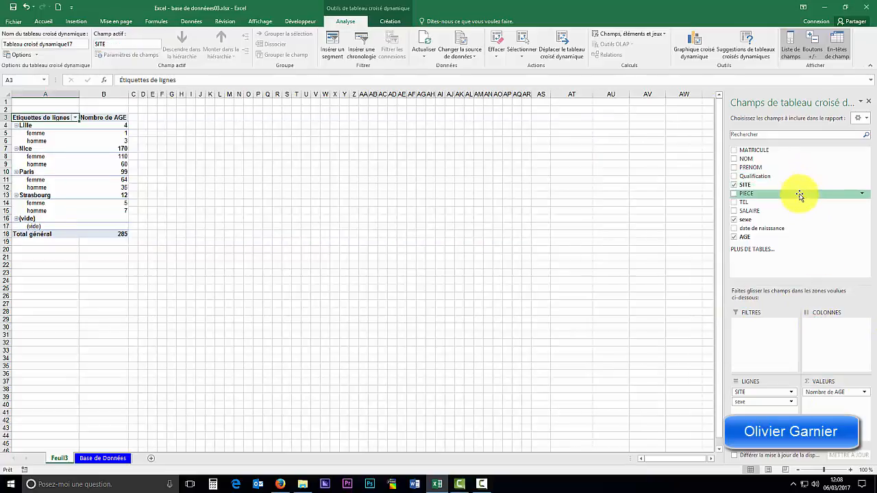
pyautogui.click(864, 392)
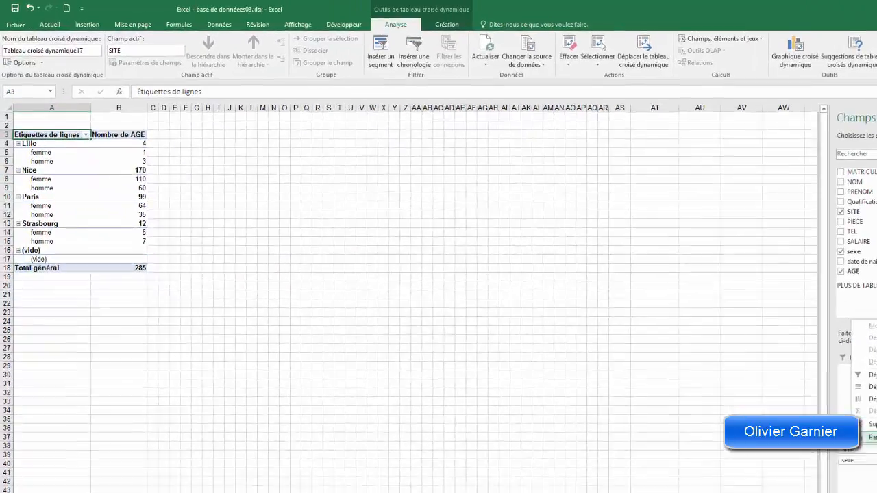
pyautogui.click(868, 438)
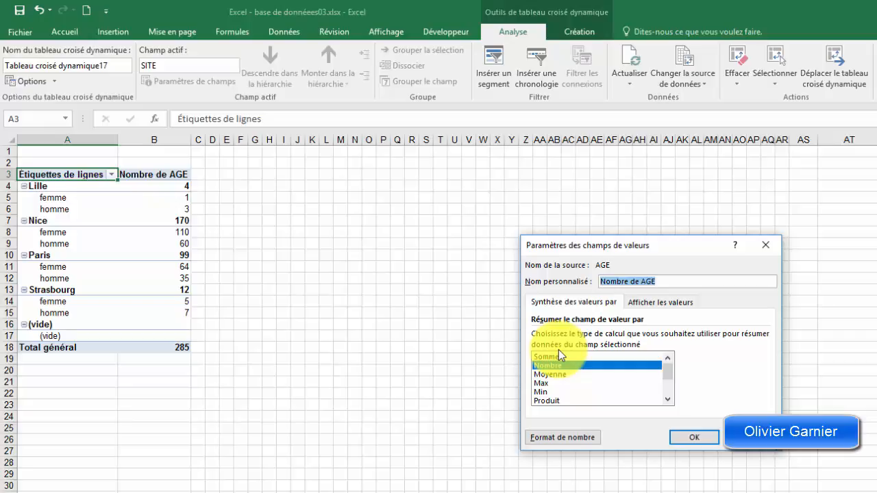
pyautogui.click(562, 374)
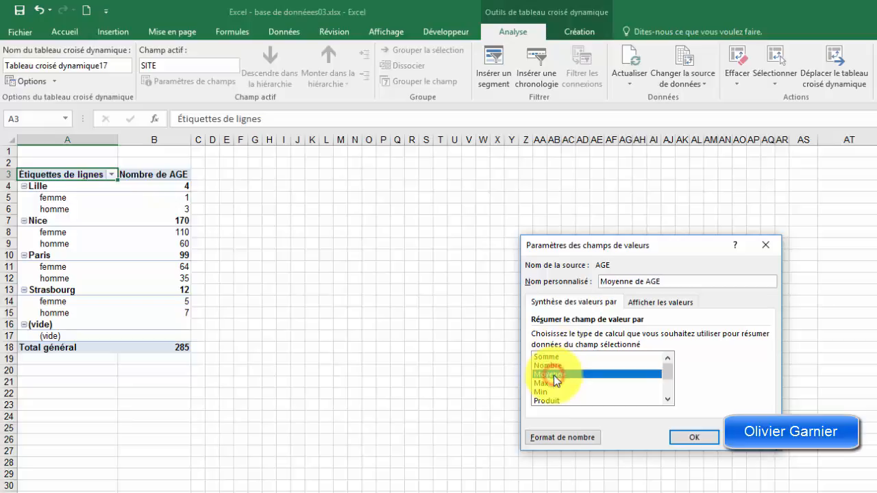
pyautogui.click(682, 438)
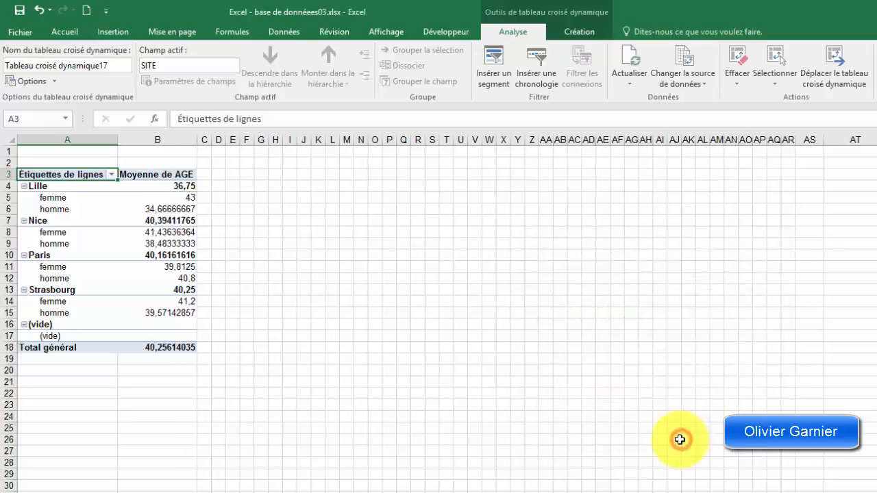
# Step: Examine the average age for the Lille site overall and for its femme and homme rows
pyautogui.click(66, 186)
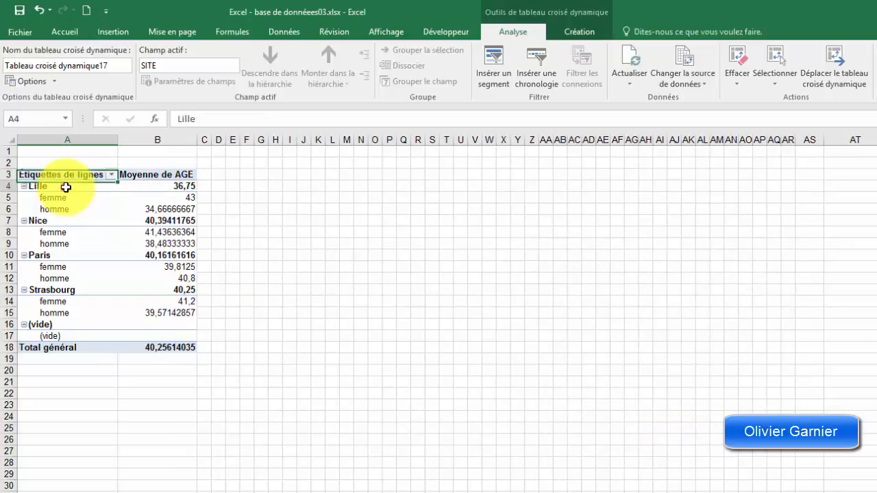
pyautogui.click(167, 185)
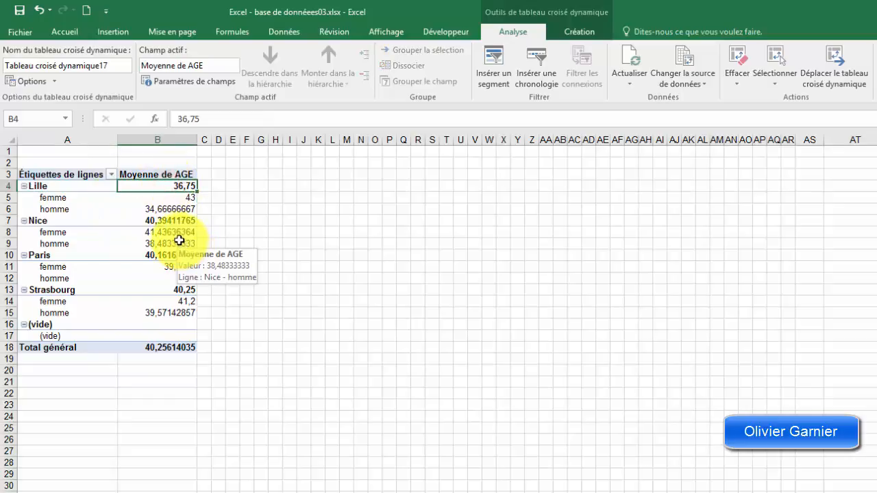
pyautogui.click(68, 199)
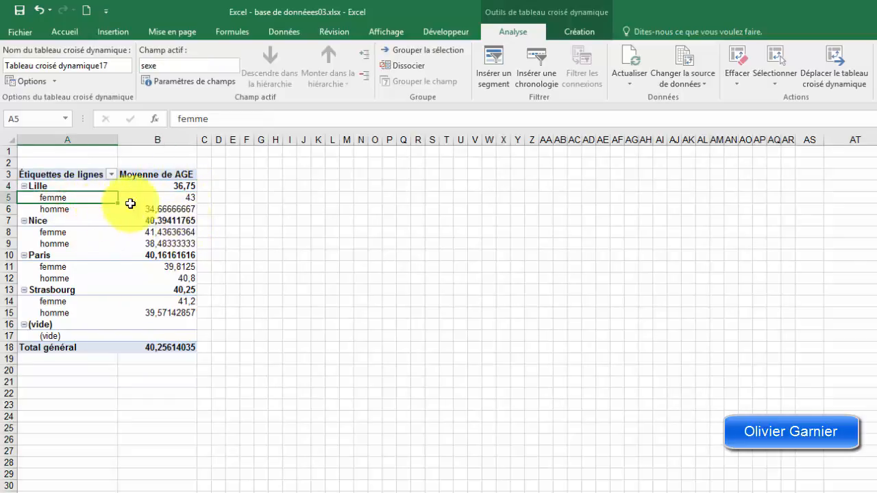
pyautogui.click(189, 197)
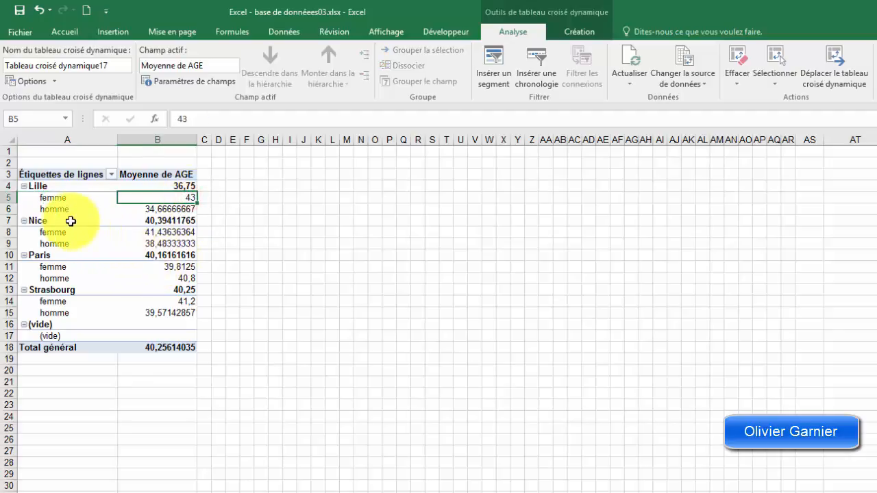
pyautogui.click(71, 212)
pyautogui.click(155, 209)
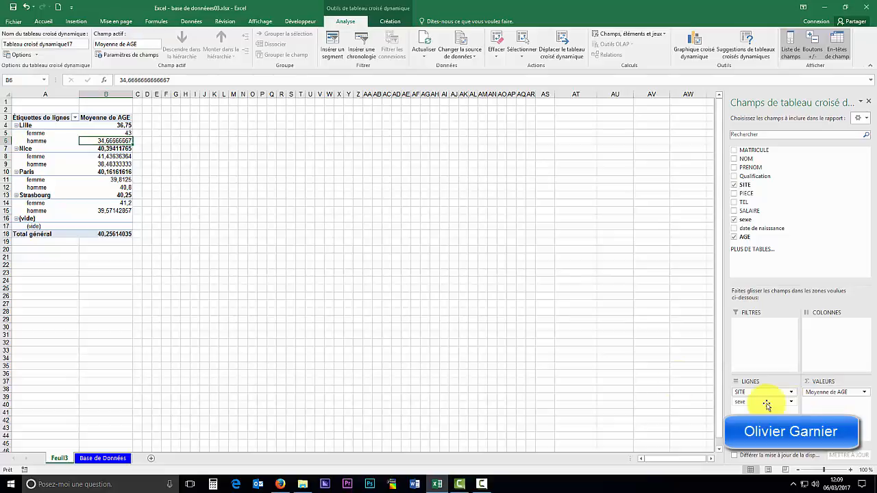
# Step: Review the source data on the Base de Données sheet and refresh the PivotTable on Feuil3
pyautogui.click(102, 460)
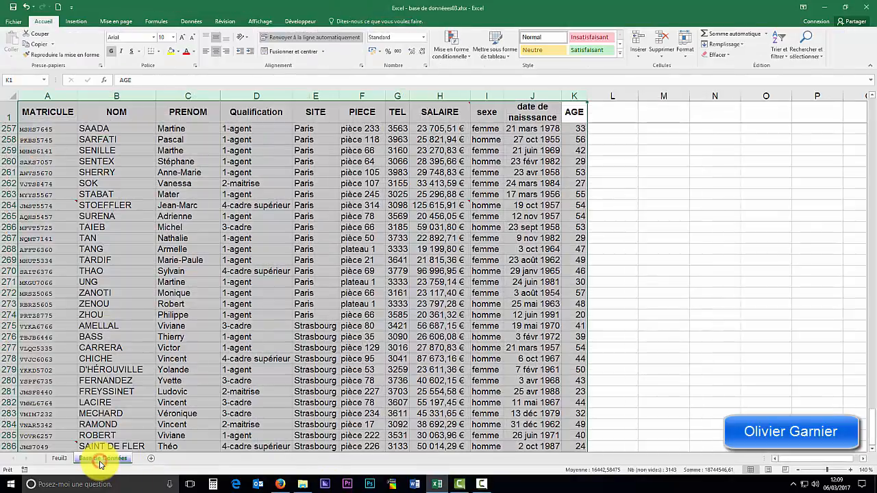
pyautogui.click(59, 457)
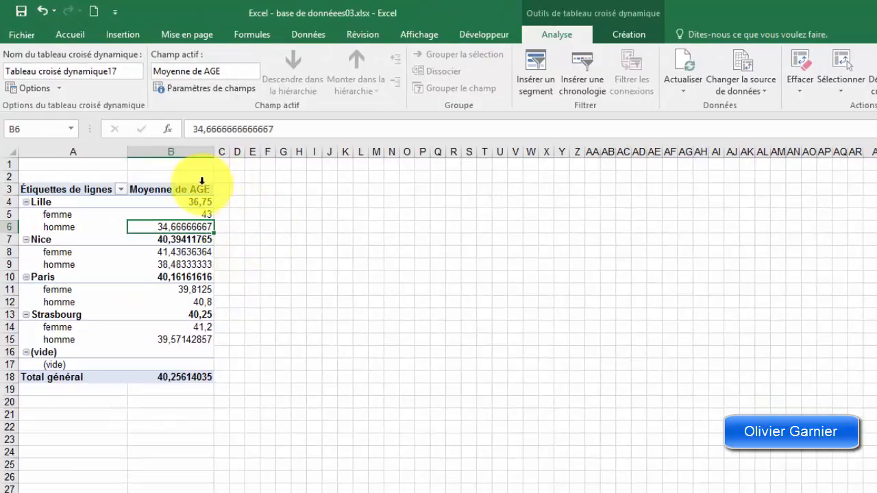
pyautogui.rightClick(62, 193)
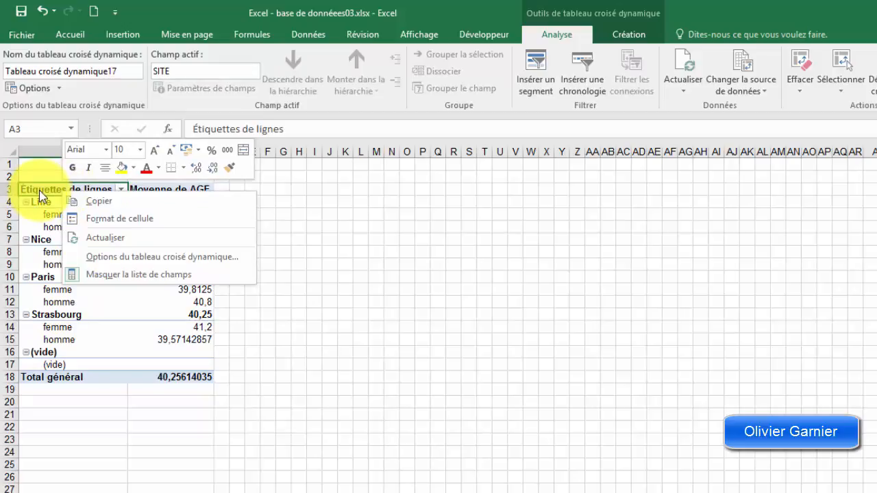
pyautogui.click(113, 239)
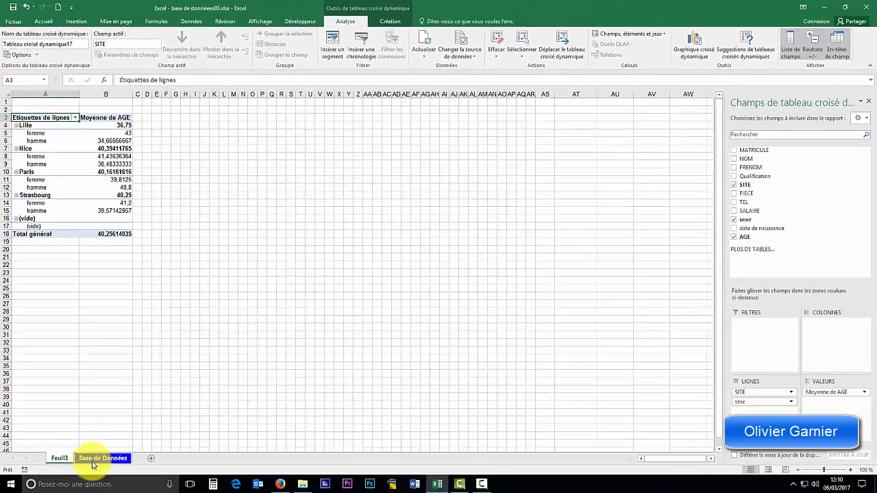
pyautogui.click(96, 459)
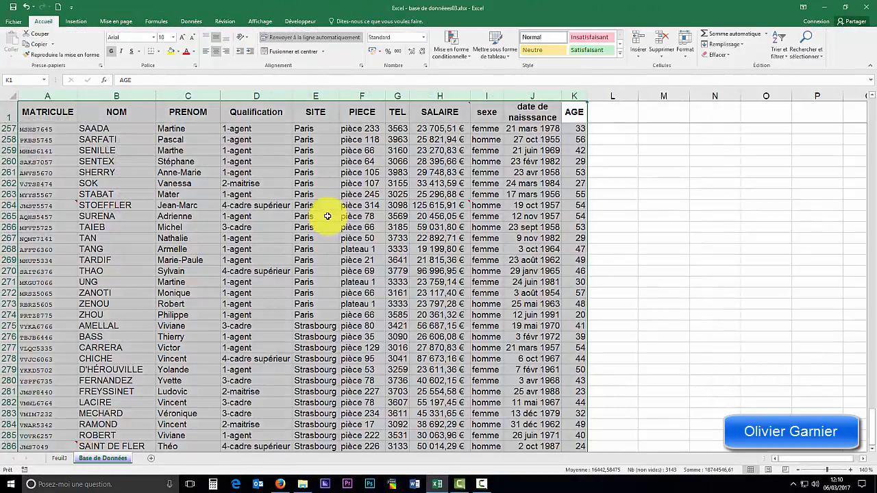
pyautogui.click(63, 461)
pyautogui.rightClick(52, 119)
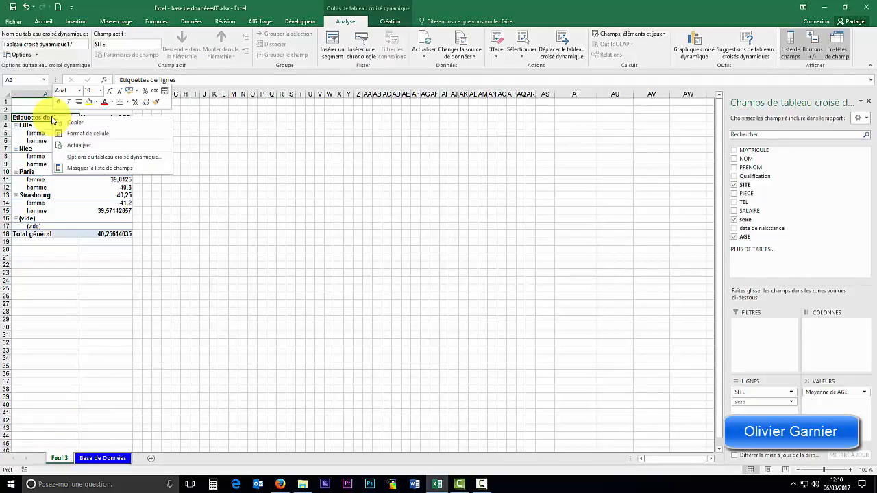
pyautogui.click(78, 144)
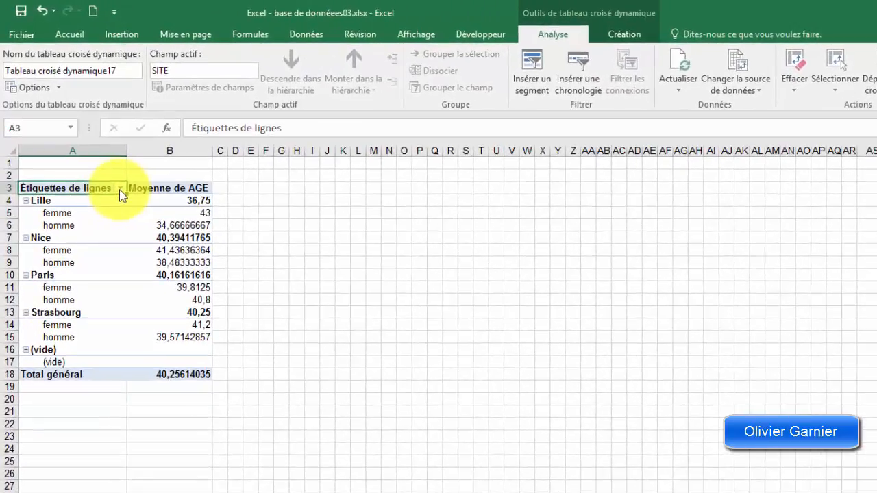
# Step: Filter the PivotTable's SITE rows to Nice and Paris only, excluding Lille, Strasbourg and (vide)
pyautogui.click(119, 189)
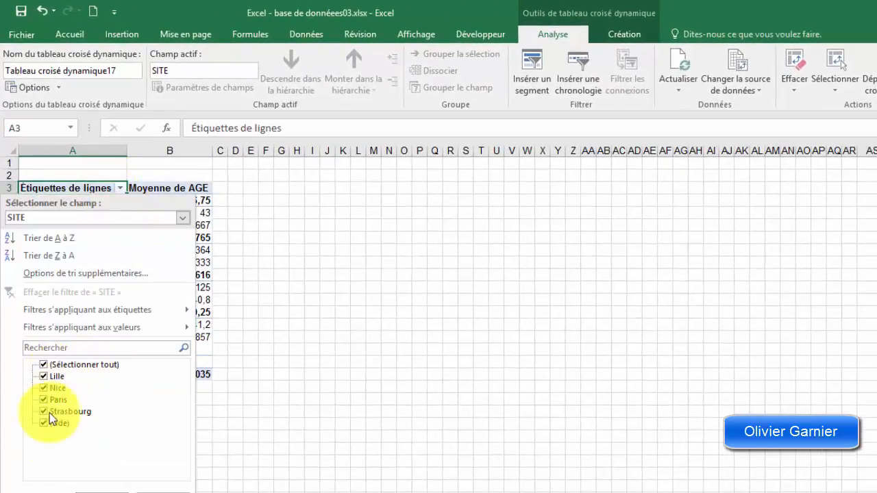
pyautogui.click(45, 376)
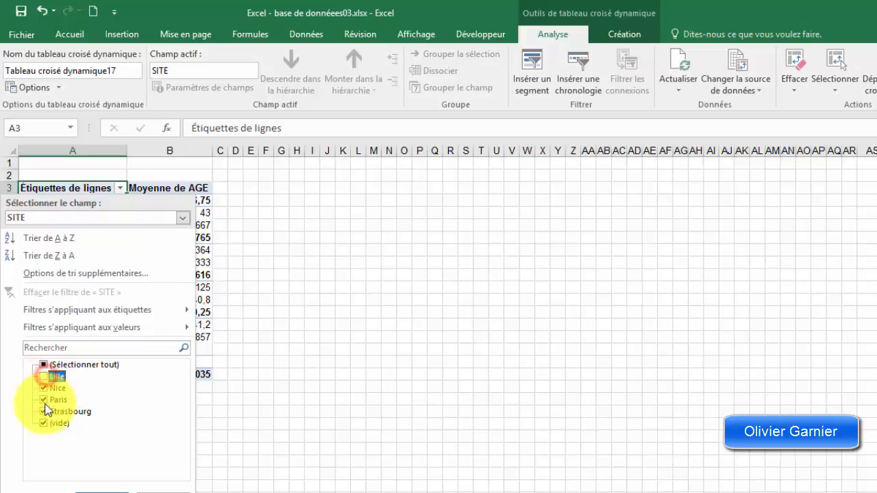
pyautogui.click(44, 411)
pyautogui.click(44, 423)
pyautogui.click(110, 490)
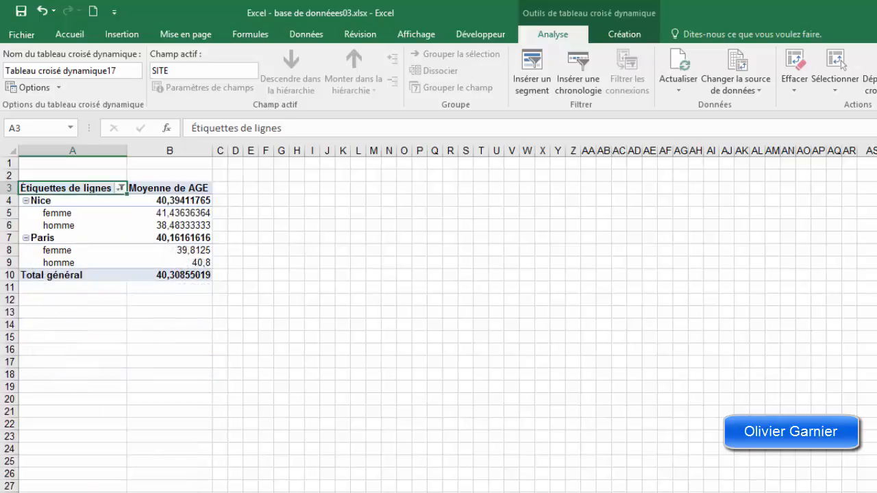
# Step: Examine the sorting options, label filters and value filters available for the SITE row labels
pyautogui.click(120, 187)
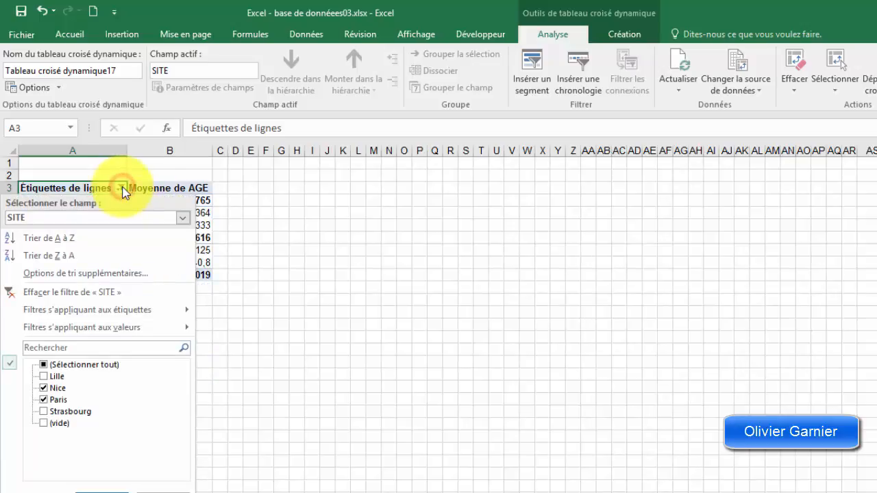
pyautogui.moveTo(91, 315)
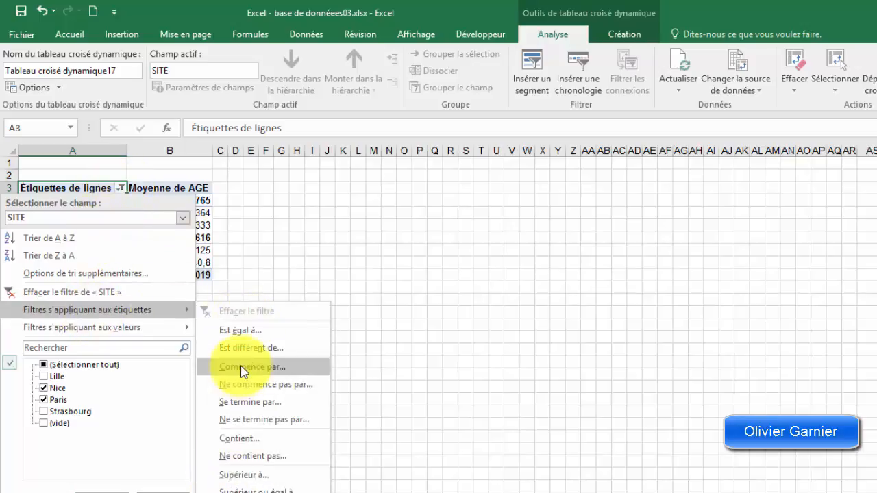
pyautogui.moveTo(161, 334)
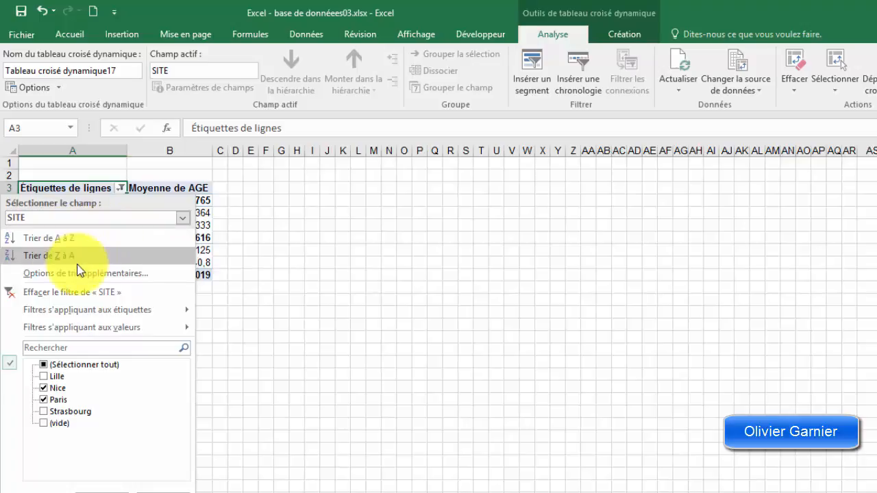
pyautogui.click(386, 287)
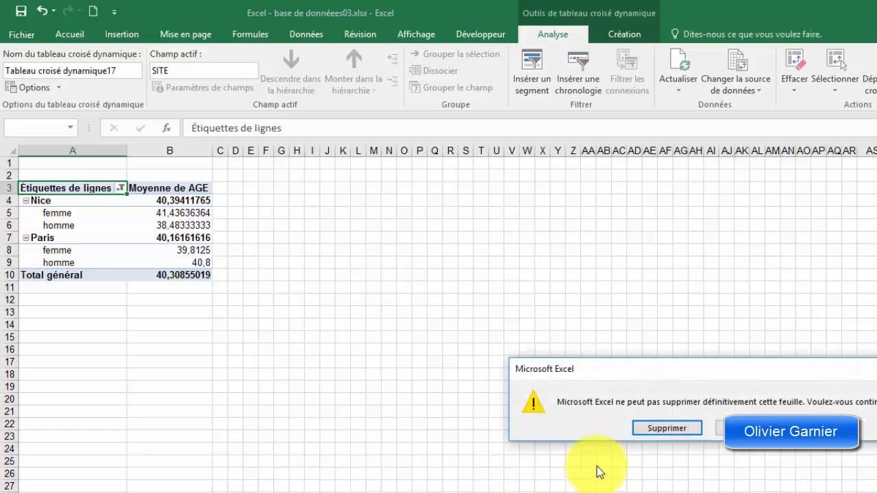
# Step: Delete the PivotTable sheet and insert a PivotChart with PivotTable from 'Base de Données'!$A:$K on a new worksheet
pyautogui.click(656, 431)
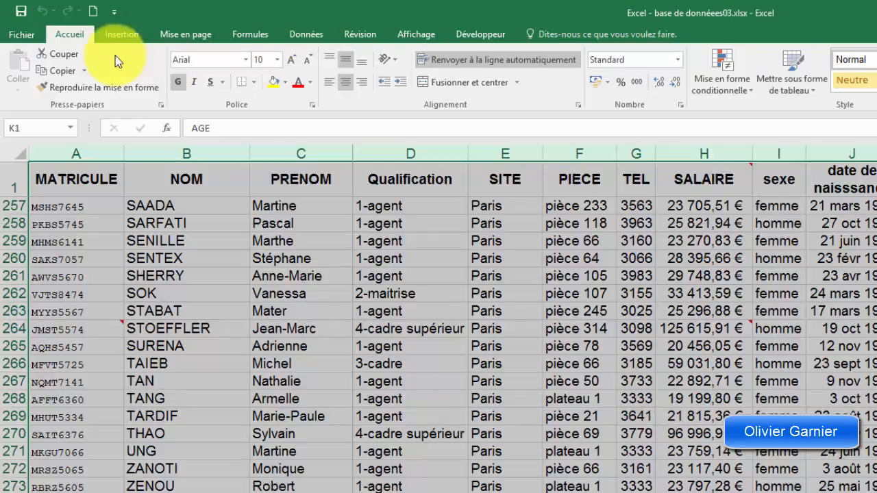
pyautogui.click(107, 29)
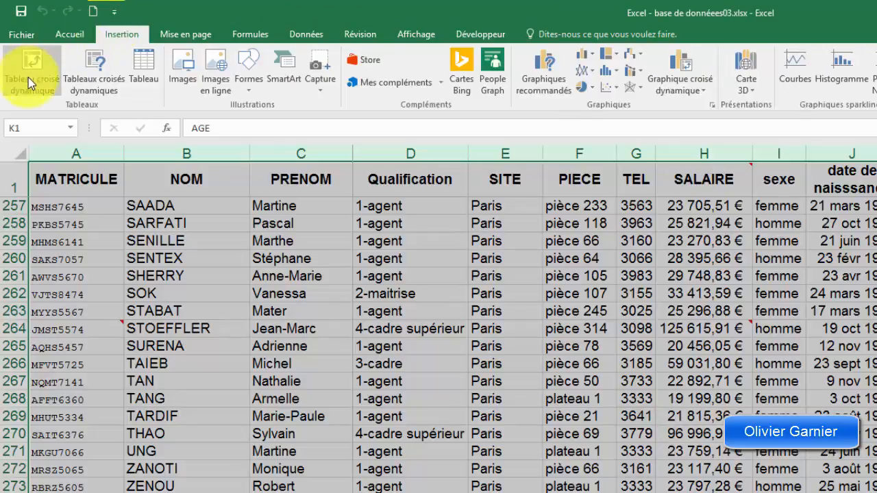
pyautogui.click(684, 91)
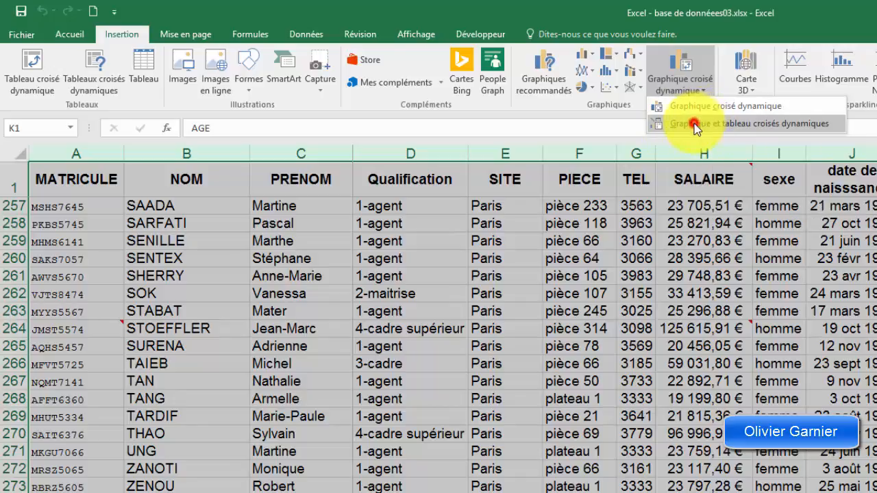
pyautogui.click(696, 126)
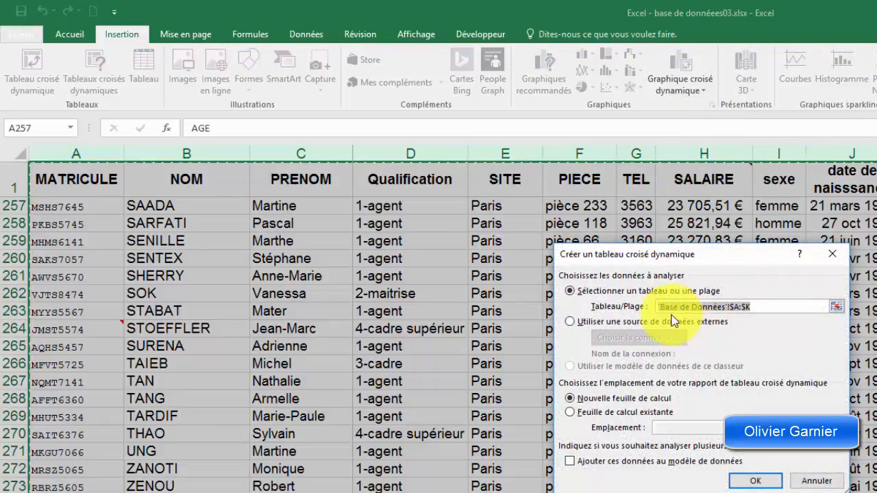
pyautogui.click(764, 307)
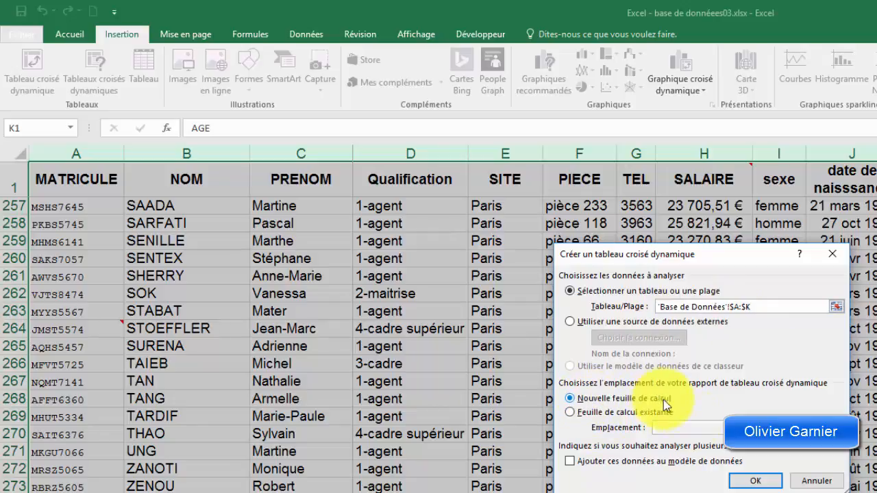
pyautogui.click(752, 481)
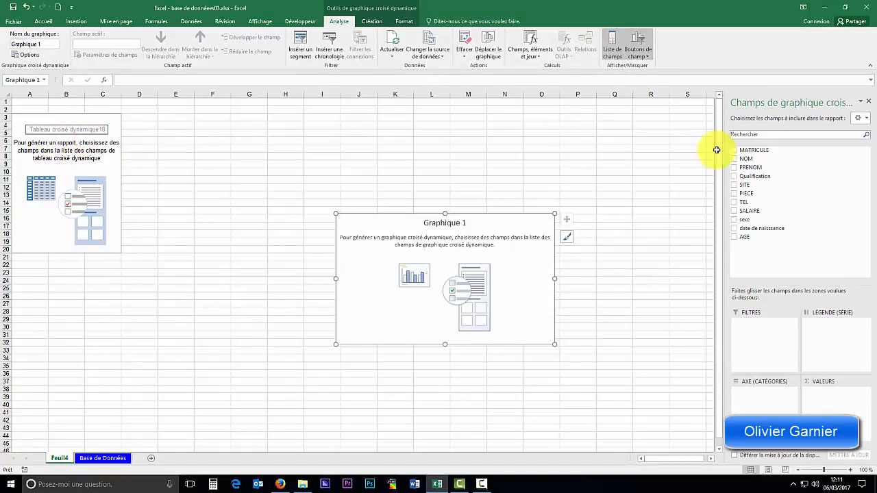
# Step: Add AGE to both the PivotChart's values and axis categories, and move the chart higher and widen it
pyautogui.moveTo(474, 225); pyautogui.dragTo(467, 160)
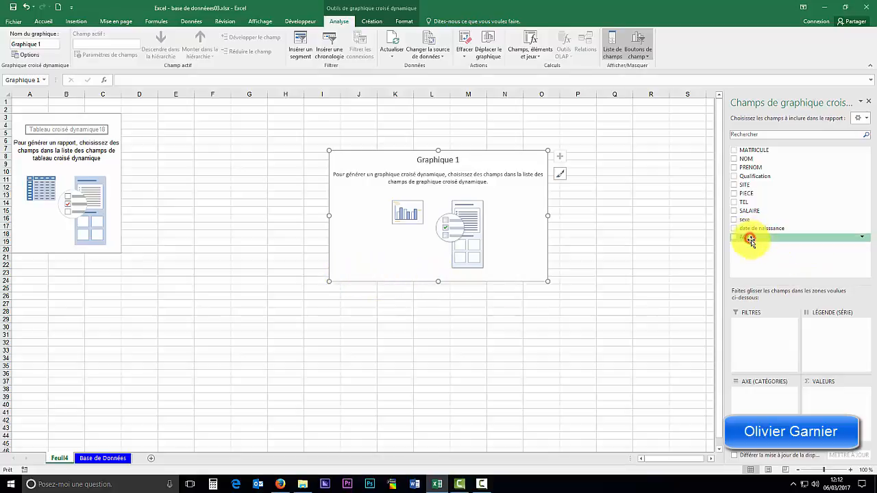
pyautogui.moveTo(751, 241); pyautogui.dragTo(819, 408)
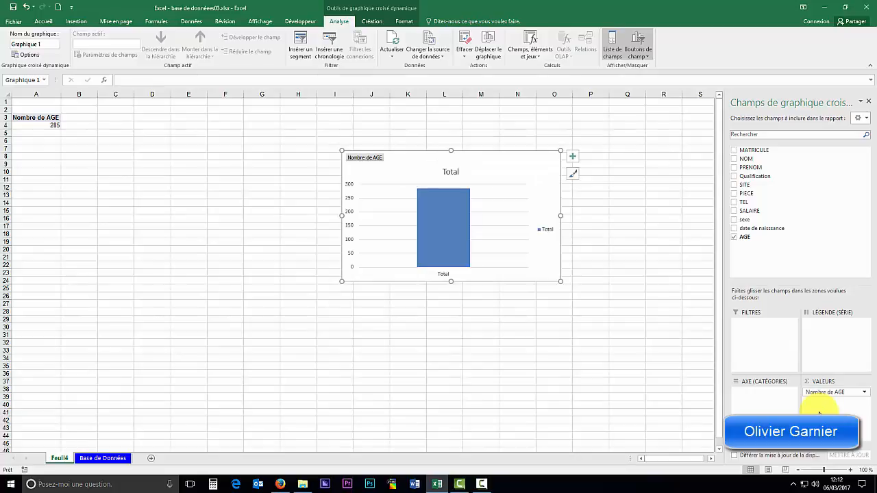
pyautogui.moveTo(745, 237); pyautogui.dragTo(757, 397)
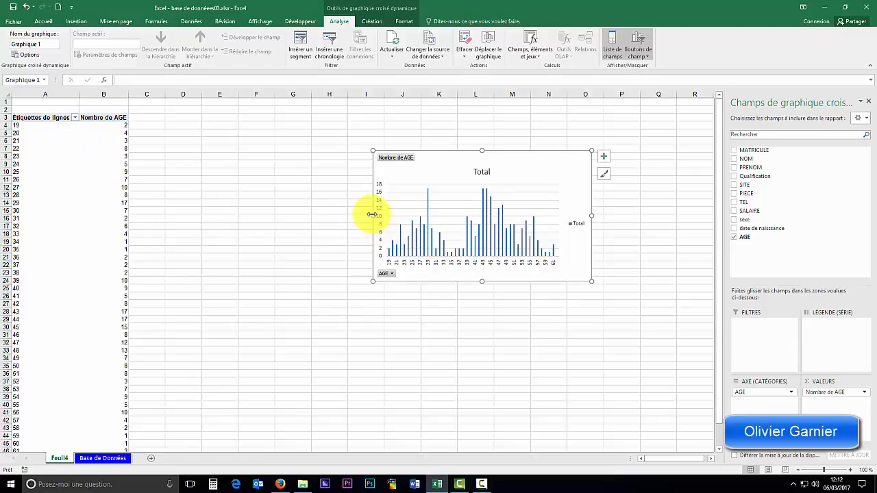
pyautogui.moveTo(372, 215); pyautogui.dragTo(235, 215)
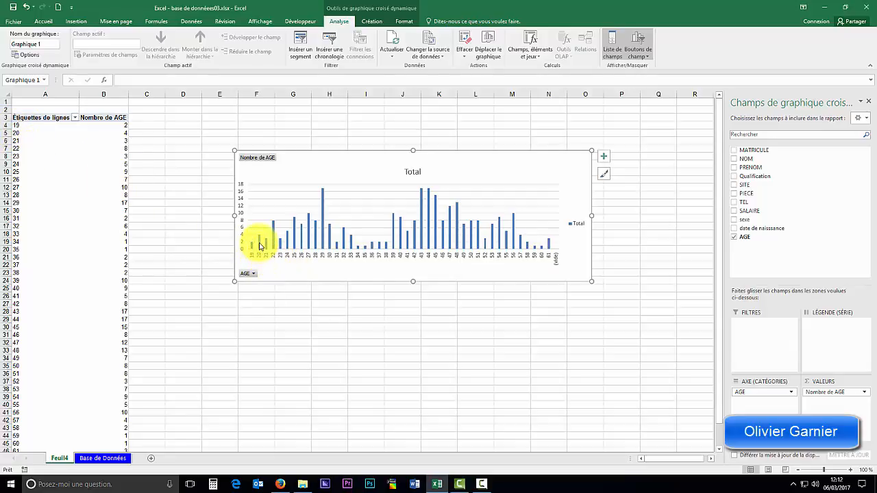
# Step: Refresh the new PivotTable on Feuil4 and check its source data on the Base de Données sheet
pyautogui.click(98, 133)
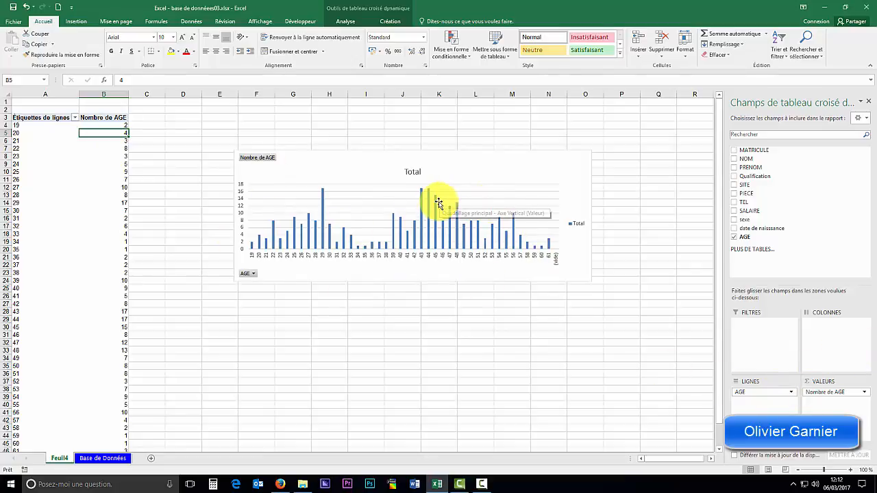
pyautogui.rightClick(48, 118)
pyautogui.click(59, 146)
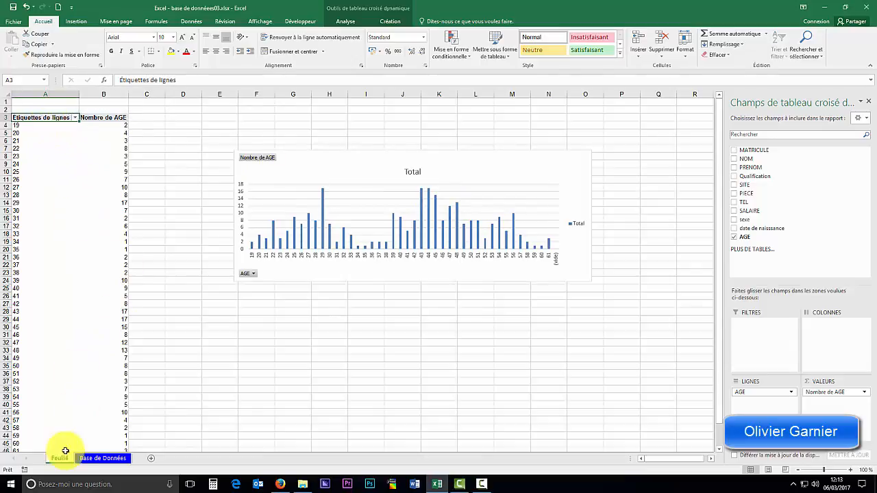
pyautogui.click(106, 458)
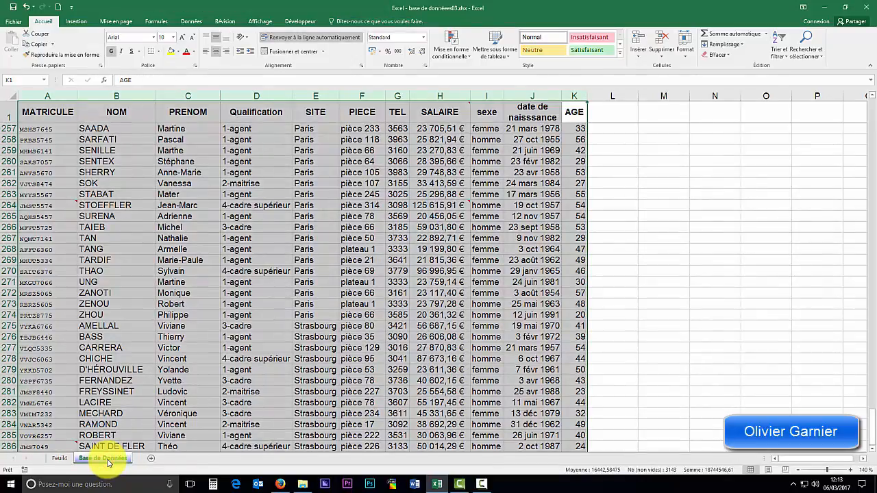
pyautogui.click(59, 457)
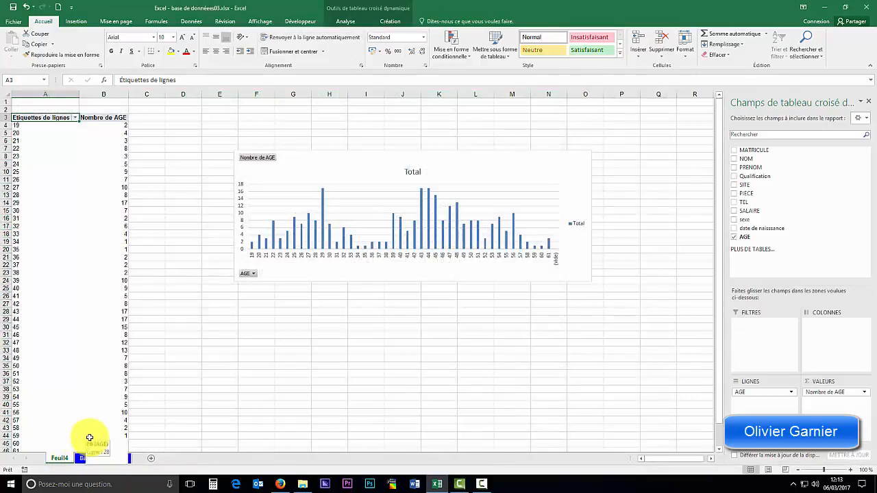